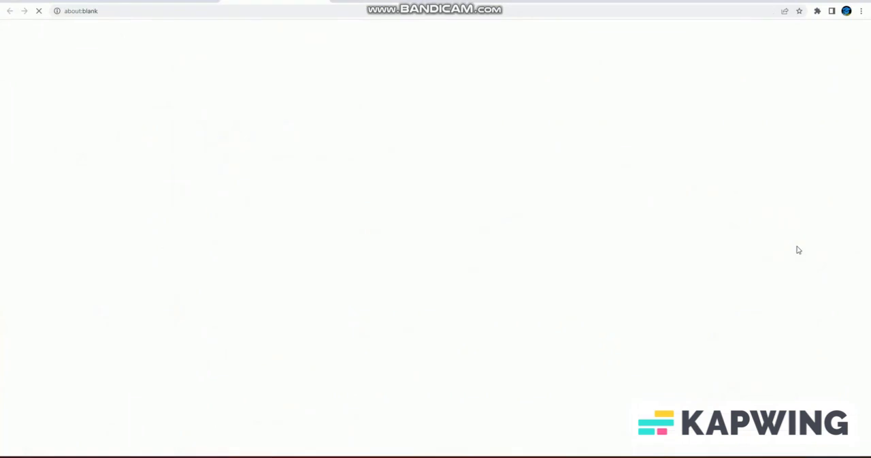
# - Open the guide on submitting tax information to Google from the payment thresholds article and follow its AdSense sign-in link
pyautogui.scroll(-4, 472, 222)
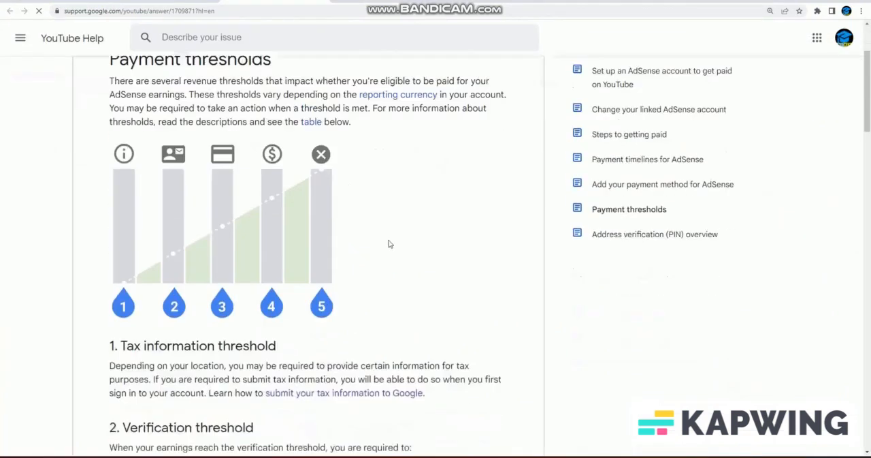
pyautogui.click(311, 236)
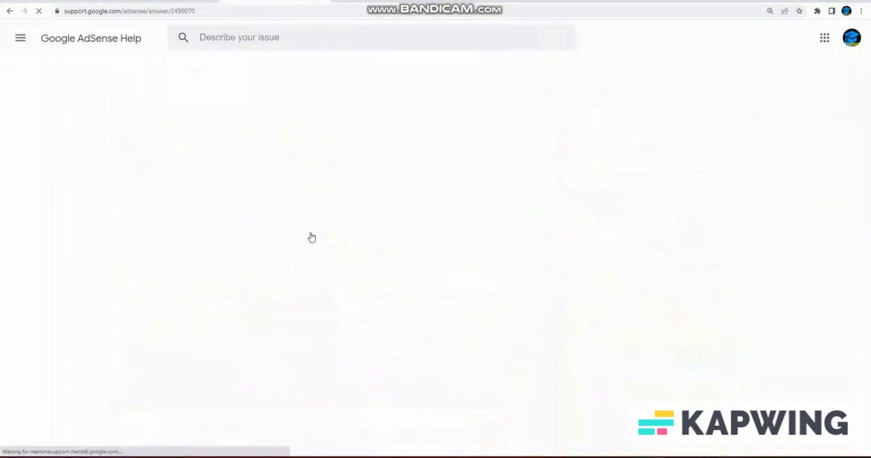
pyautogui.scroll(-3, 460, 265)
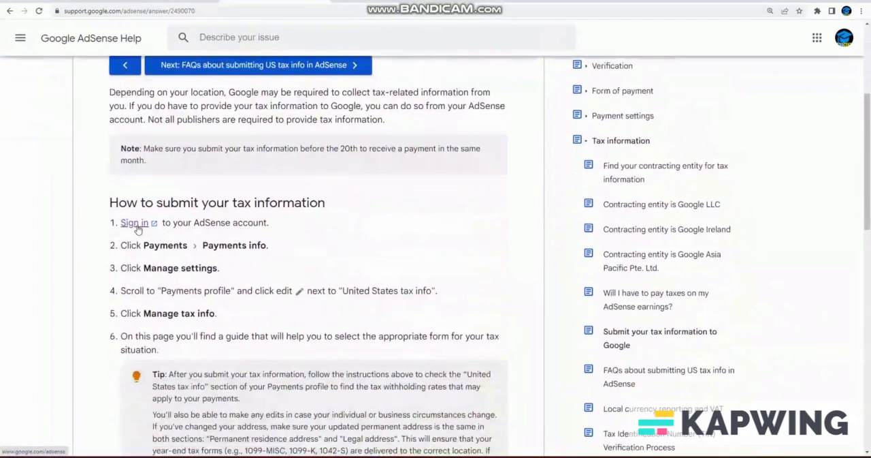
pyautogui.click(137, 228)
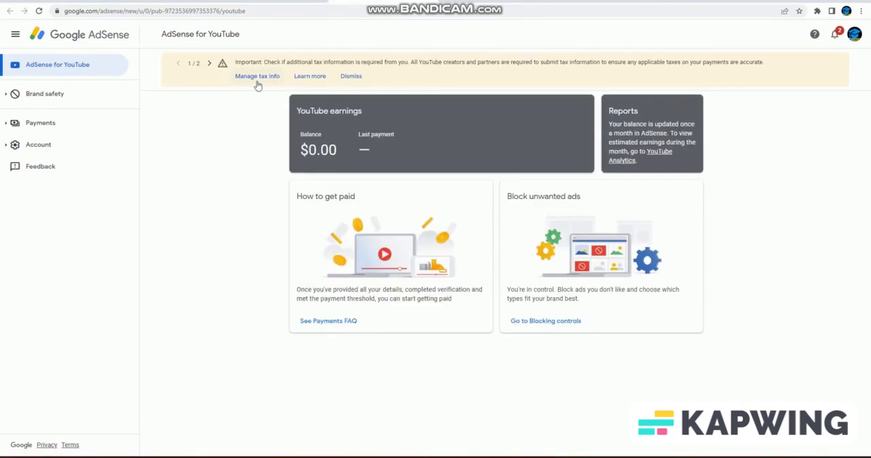
# - Start adding United States tax info from the Manage tax info page and verify the account by entering its password
pyautogui.click(257, 80)
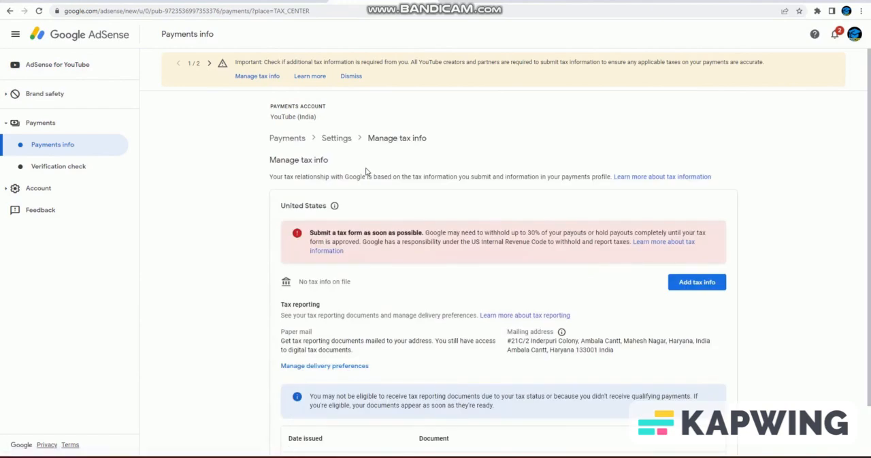
pyautogui.scroll(-1, 627, 272)
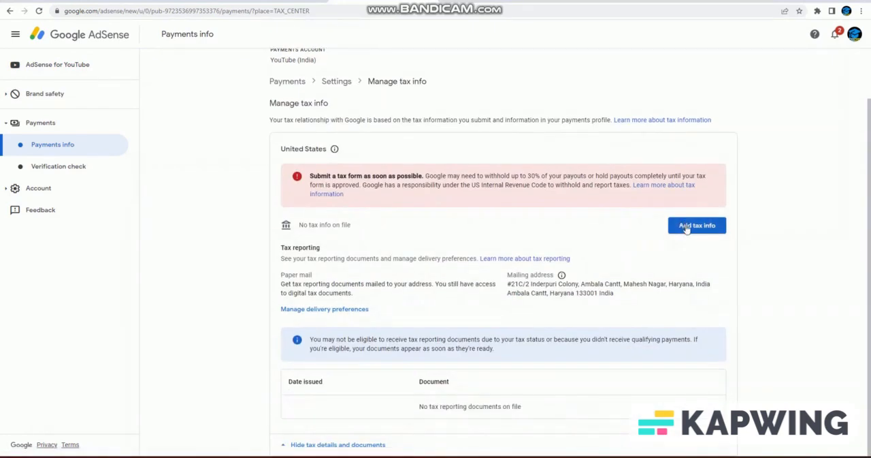
pyautogui.click(686, 227)
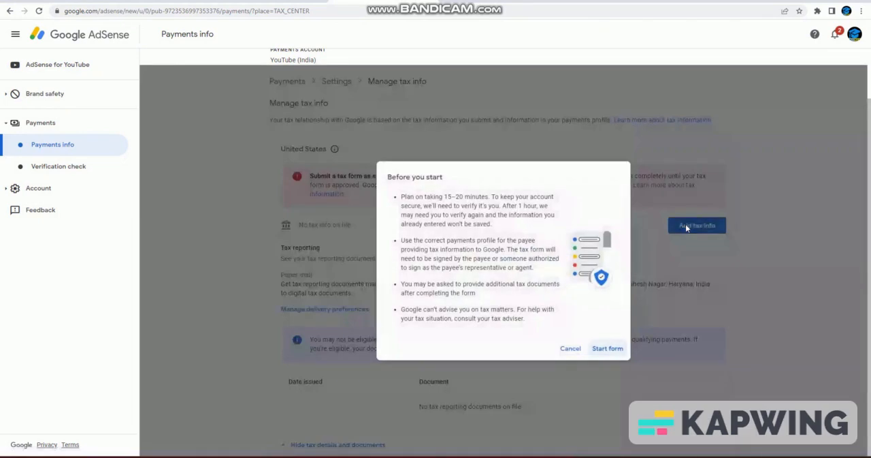
pyautogui.click(608, 349)
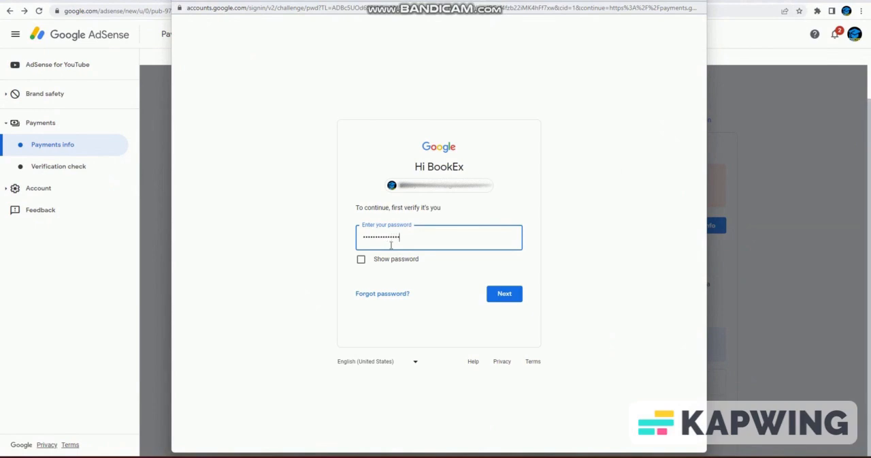
pyautogui.press('Return')
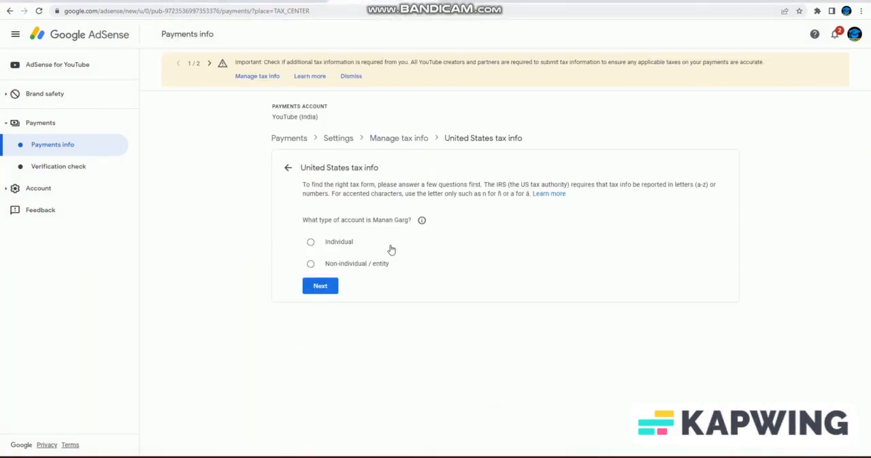
# - Answer the form questions as an Individual who is not a US citizen or resident and start the W-8BEN form
pyautogui.click(320, 286)
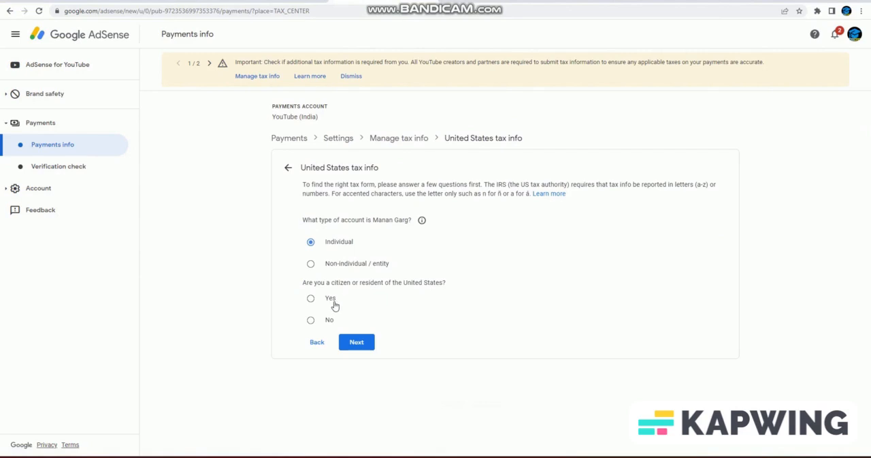
pyautogui.click(359, 342)
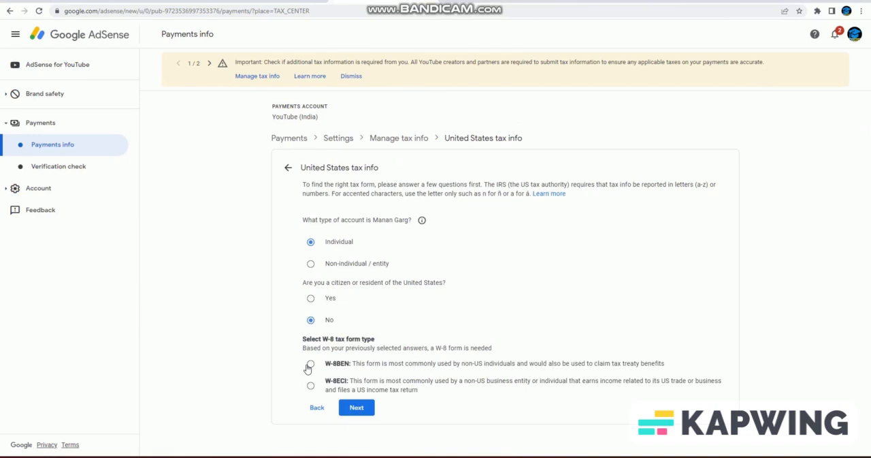
pyautogui.click(310, 364)
pyautogui.click(391, 410)
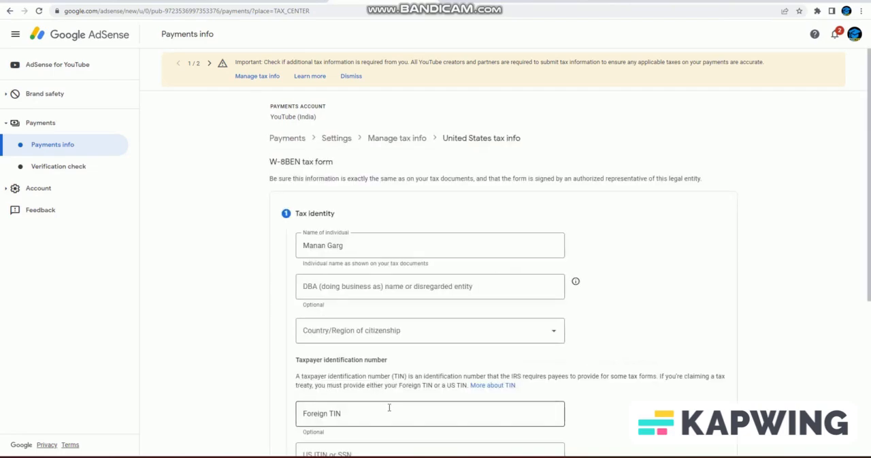
# - Set the country/region of citizenship to India in the Tax identity section
pyautogui.scroll(-2, 427, 264)
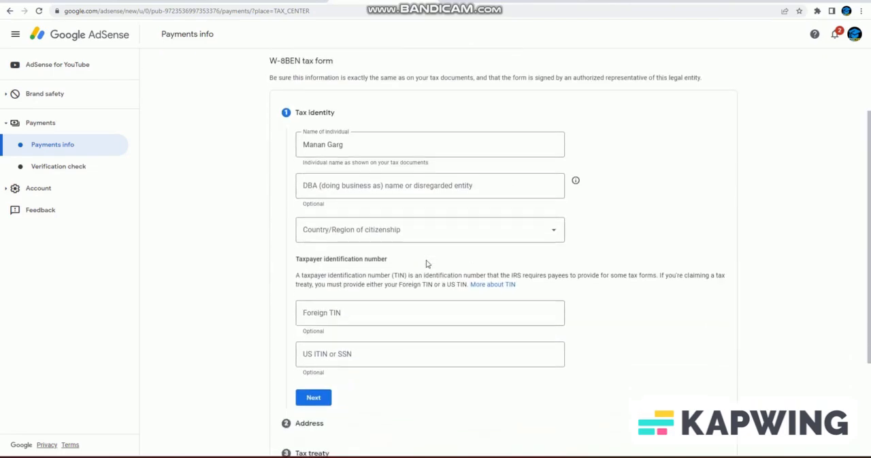
pyautogui.click(385, 220)
pyautogui.scroll(-1, 348, 340)
pyautogui.scroll(-10, 343, 361)
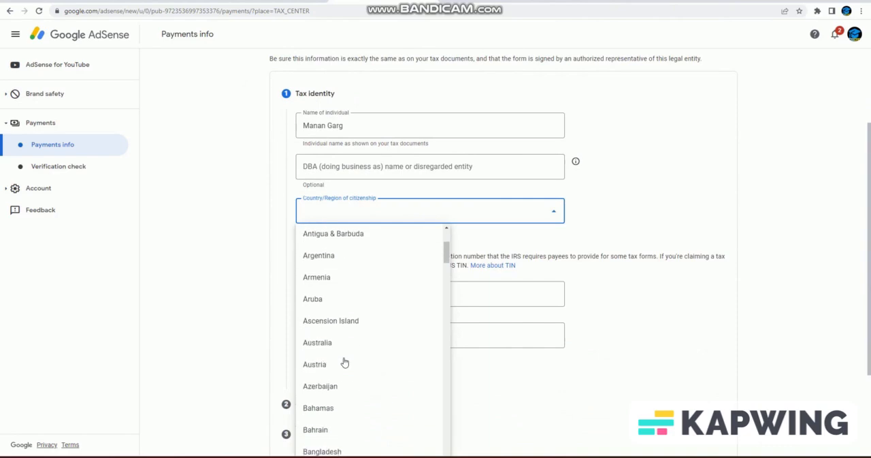
pyautogui.scroll(-10, 332, 366)
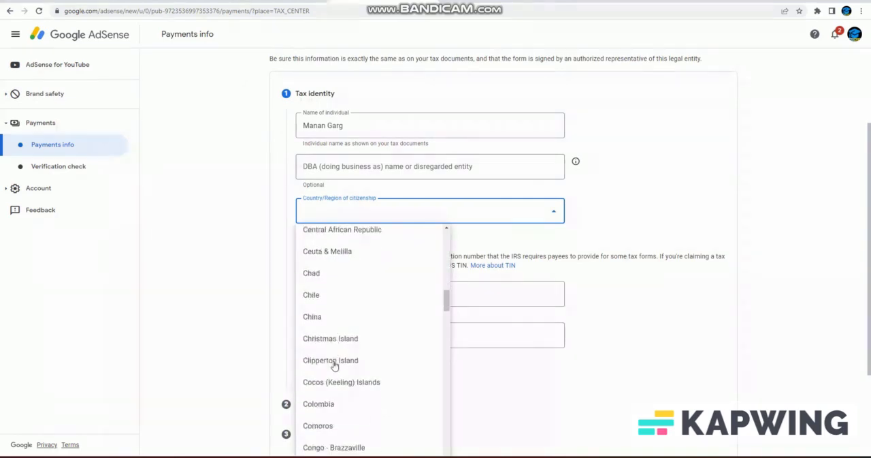
pyautogui.scroll(-8, 327, 367)
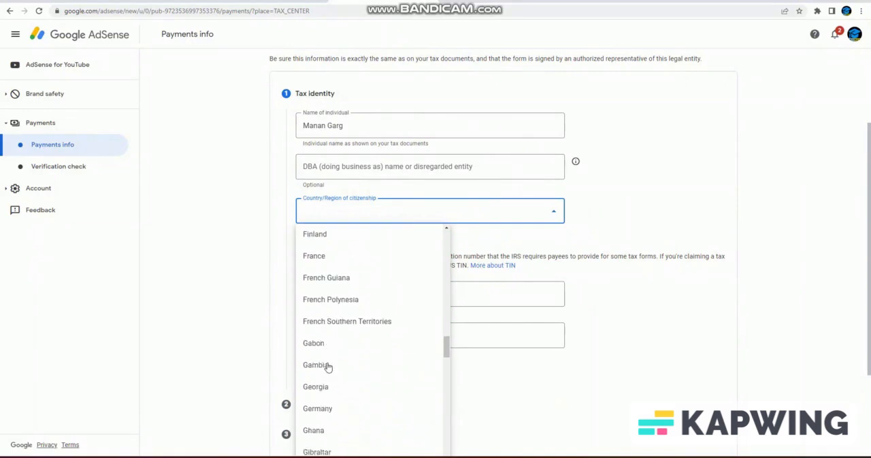
pyautogui.scroll(-6, 328, 367)
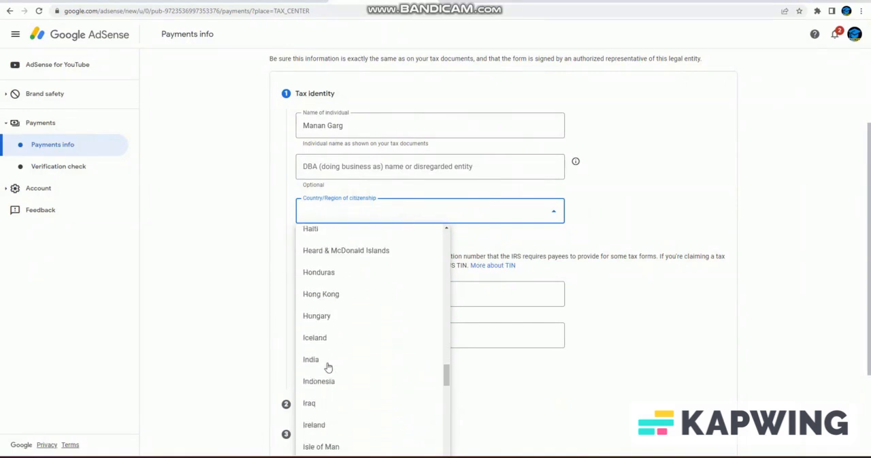
pyautogui.click(313, 273)
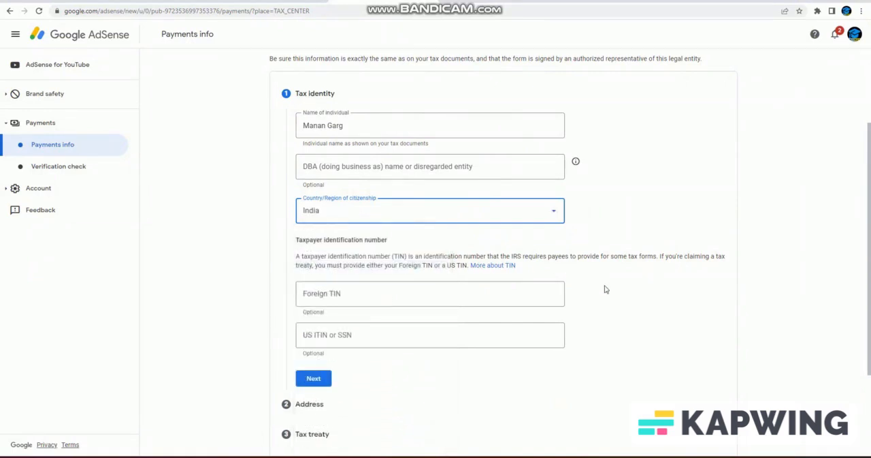
# - Enter the foreign taxpayer identification number and continue to the Address section
pyautogui.click(352, 291)
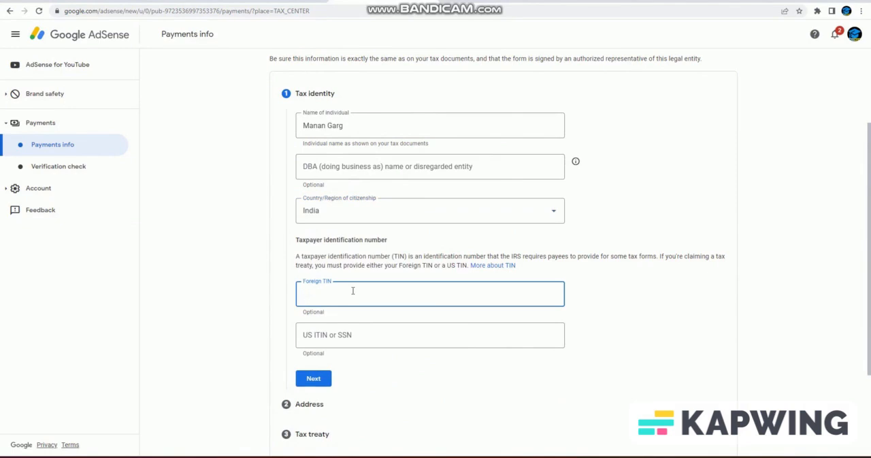
pyautogui.write('***')
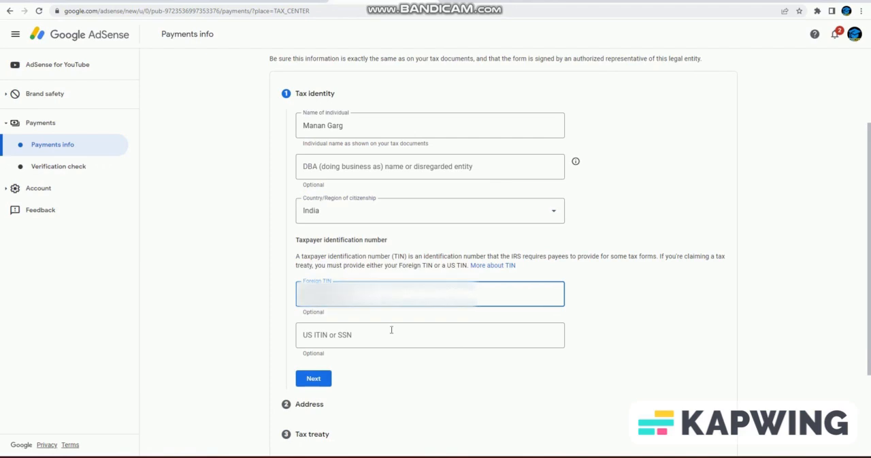
pyautogui.scroll(-1, 390, 334)
pyautogui.click(317, 320)
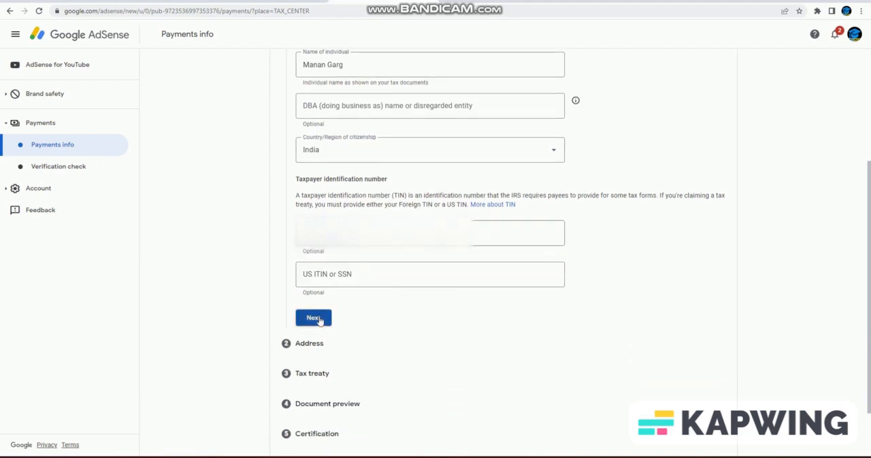
# - Complete the Address section with a suggested PO Box or in-care-of residence address, using the same address for mailing
pyautogui.click(307, 140)
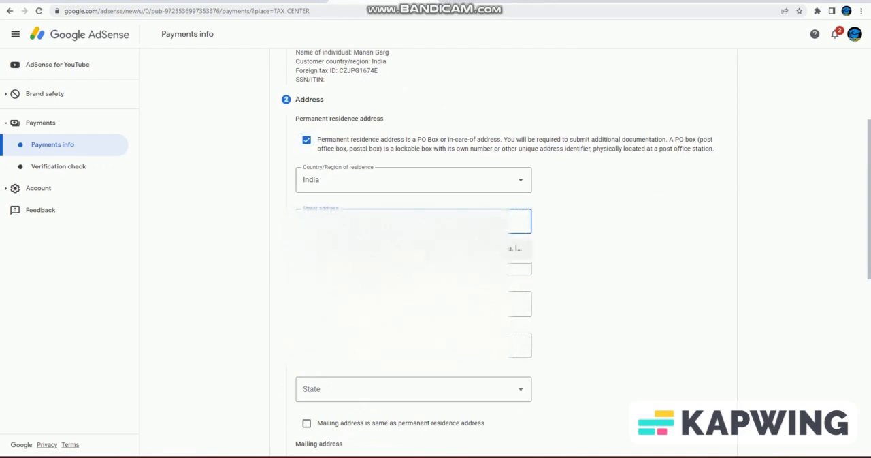
pyautogui.click(409, 248)
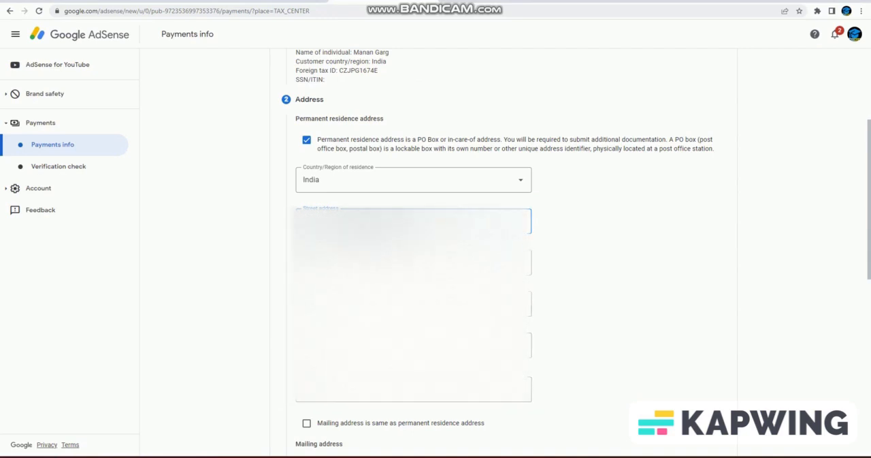
pyautogui.scroll(-3, 568, 270)
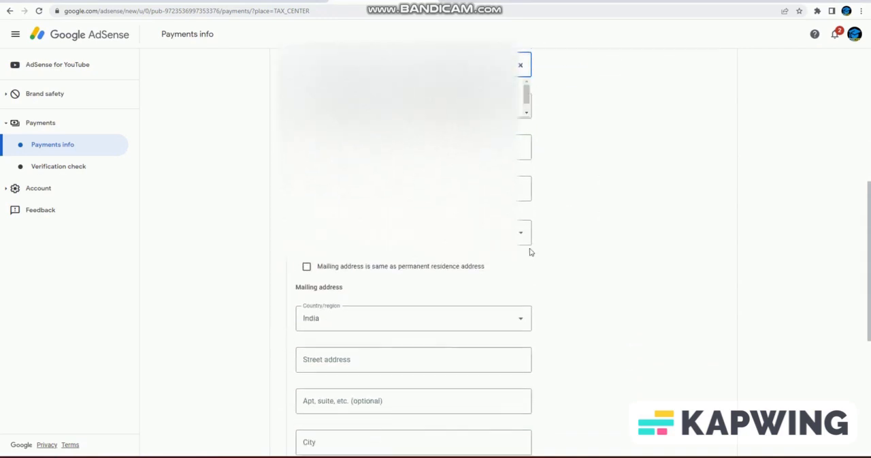
pyautogui.click(307, 264)
pyautogui.moveTo(500, 274); pyautogui.dragTo(315, 263)
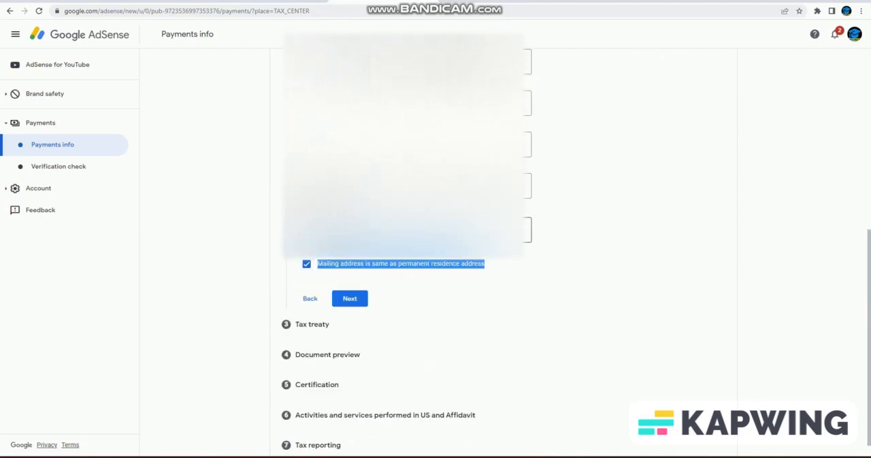
pyautogui.click(363, 300)
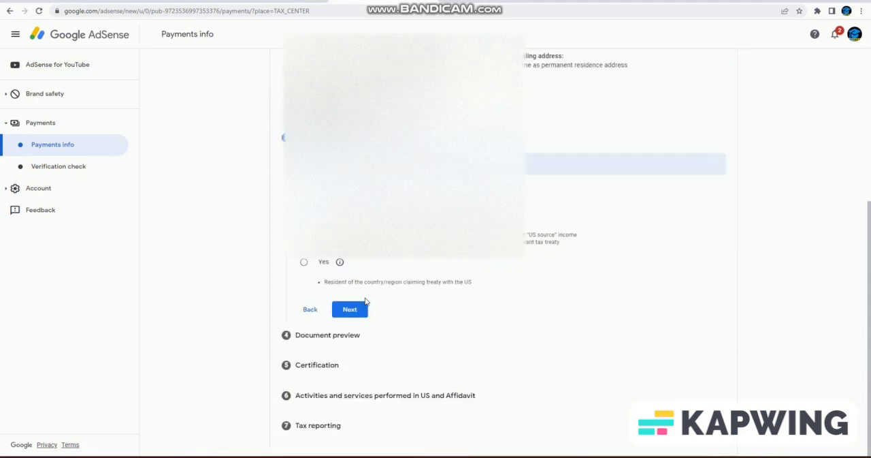
# - Answer Yes to the tax treaty claim and declare residence in India as the treaty country
pyautogui.scroll(2, 506, 279)
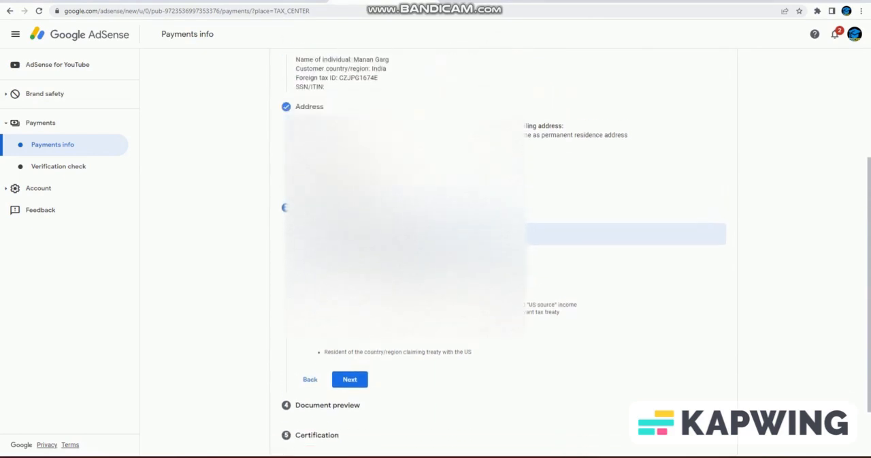
pyautogui.scroll(-1, 506, 278)
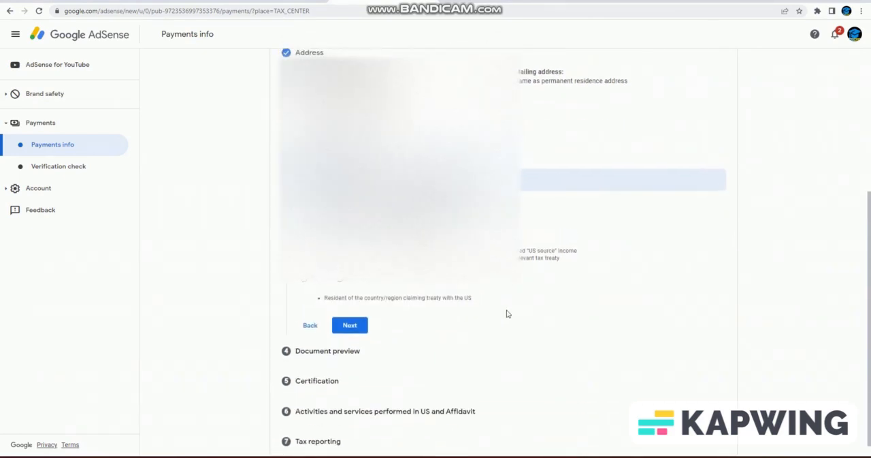
pyautogui.scroll(2, 488, 260)
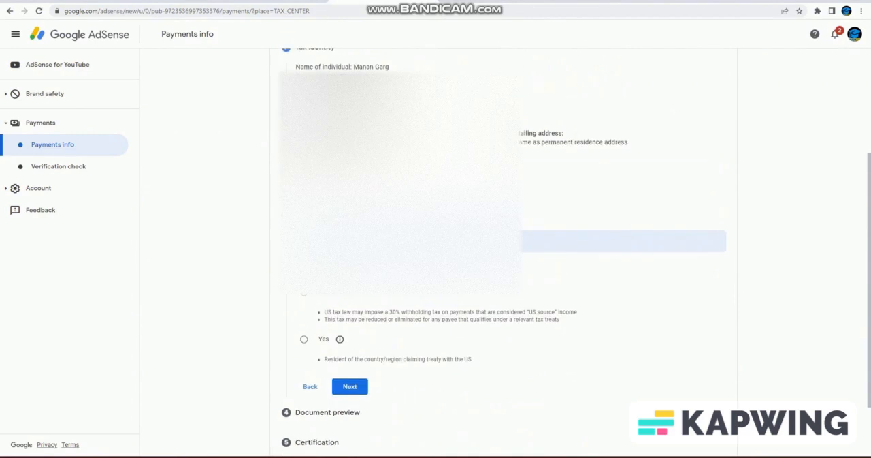
pyautogui.scroll(-2, 488, 261)
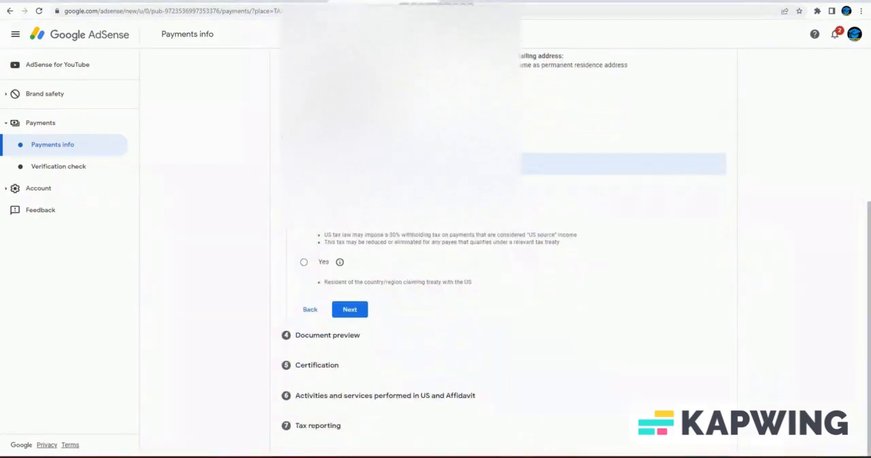
pyautogui.click(305, 263)
pyautogui.click(323, 284)
pyautogui.click(452, 320)
pyautogui.scroll(-20, 377, 393)
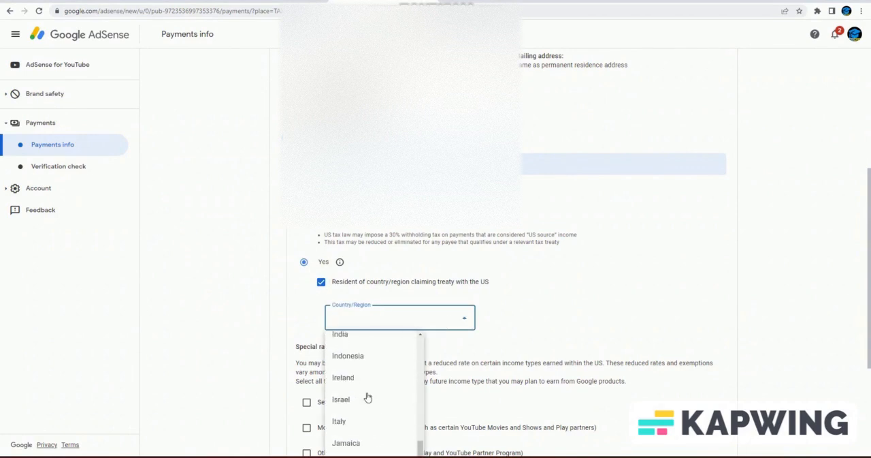
pyautogui.scroll(2, 357, 382)
pyautogui.click(354, 370)
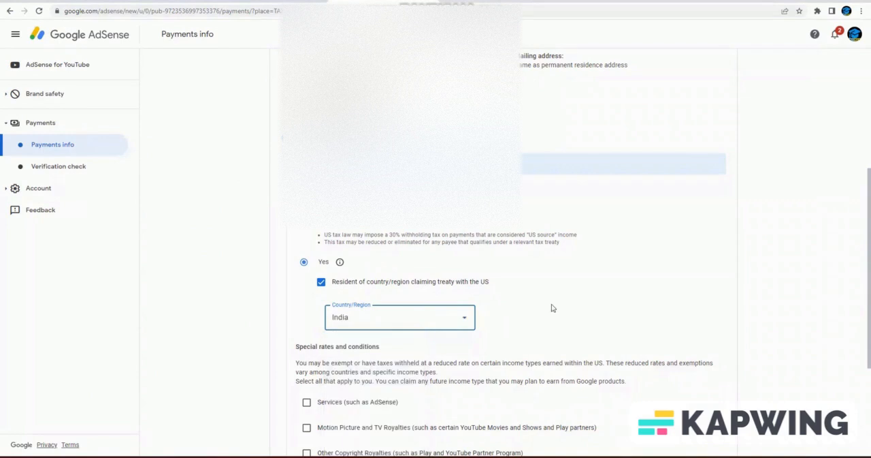
# - Claim the special rate for Services (such as AdSense) under Article 7 and paragraph 1 with a 0% reduced treaty withholding rate
pyautogui.scroll(-3, 563, 304)
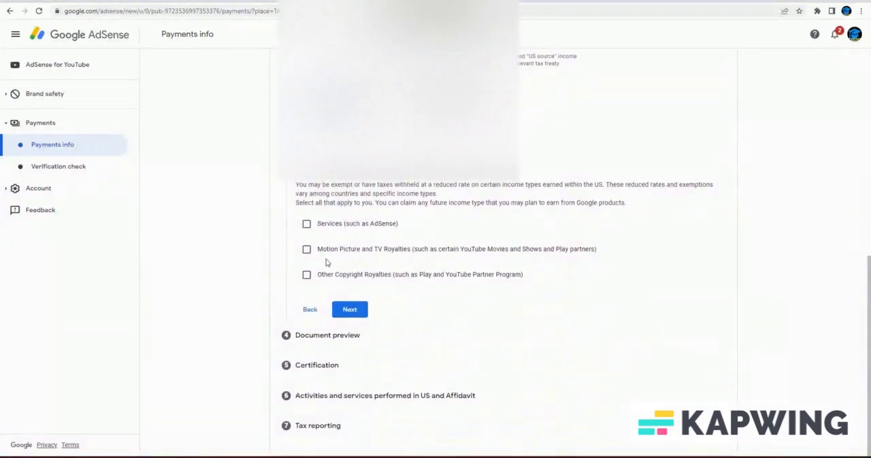
pyautogui.click(306, 225)
pyautogui.click(446, 266)
pyautogui.click(368, 289)
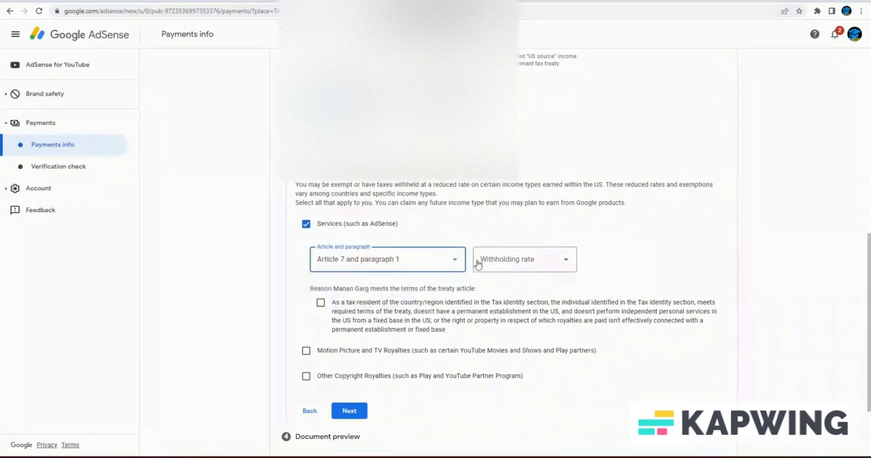
pyautogui.click(524, 266)
pyautogui.click(512, 292)
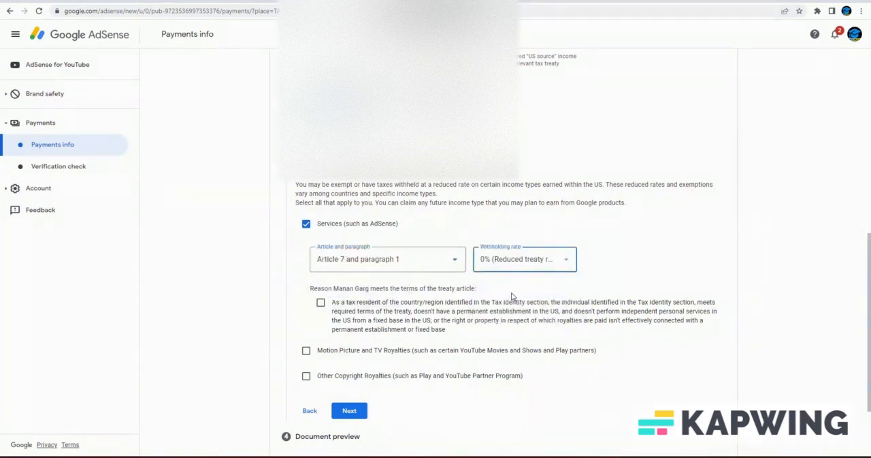
# - Confirm the Services treaty terms and claim Motion Picture and TV Royalties under Article 12 and paragraph 2A II at the 15% reduced rate, confirming its terms
pyautogui.click(320, 303)
pyautogui.click(306, 350)
pyautogui.scroll(-2, 328, 351)
pyautogui.click(413, 262)
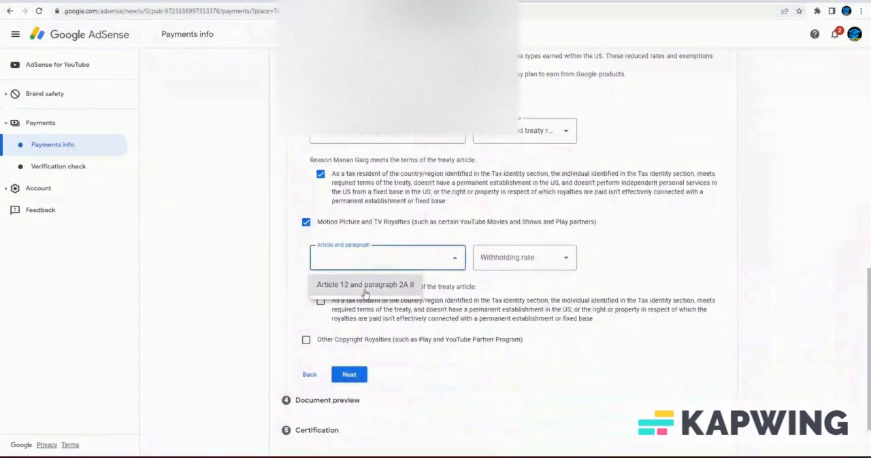
pyautogui.click(365, 286)
pyautogui.click(540, 263)
pyautogui.click(510, 285)
pyautogui.scroll(-1, 318, 299)
pyautogui.click(320, 236)
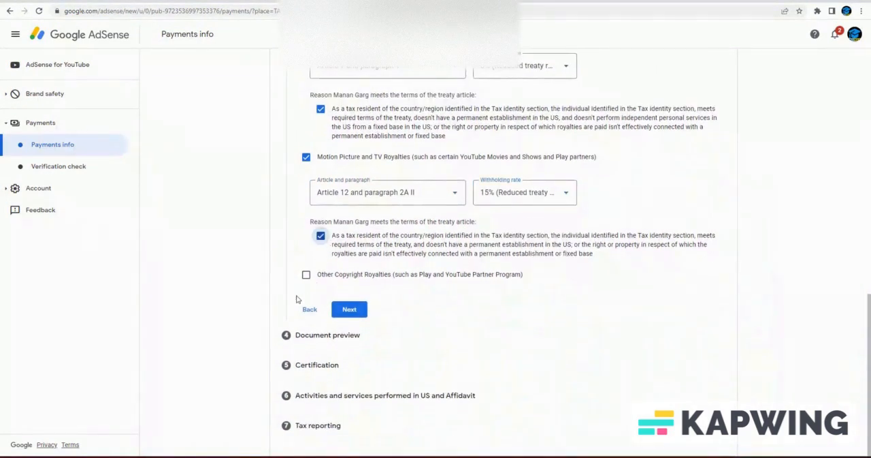
# - Claim Other Copyright Royalties under Article 12 and paragraph 2A II at the 15% reduced treaty rate, confirm its terms and continue to Document preview
pyautogui.click(307, 275)
pyautogui.click(413, 314)
pyautogui.click(389, 336)
pyautogui.click(535, 310)
pyautogui.click(577, 330)
pyautogui.scroll(-1, 579, 325)
pyautogui.click(321, 260)
pyautogui.click(350, 310)
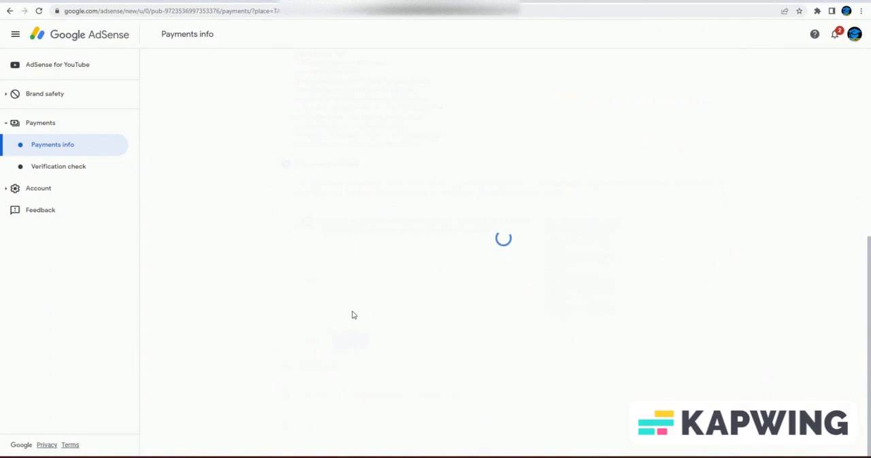
# - Confirm that the generated W-8BEN tax documents have been reviewed and continue to Certification
pyautogui.scroll(-1, 456, 279)
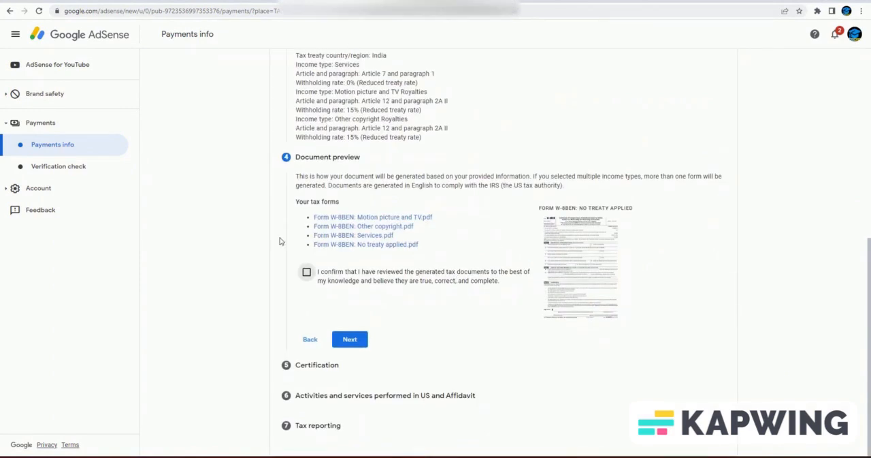
pyautogui.click(306, 273)
pyautogui.click(350, 339)
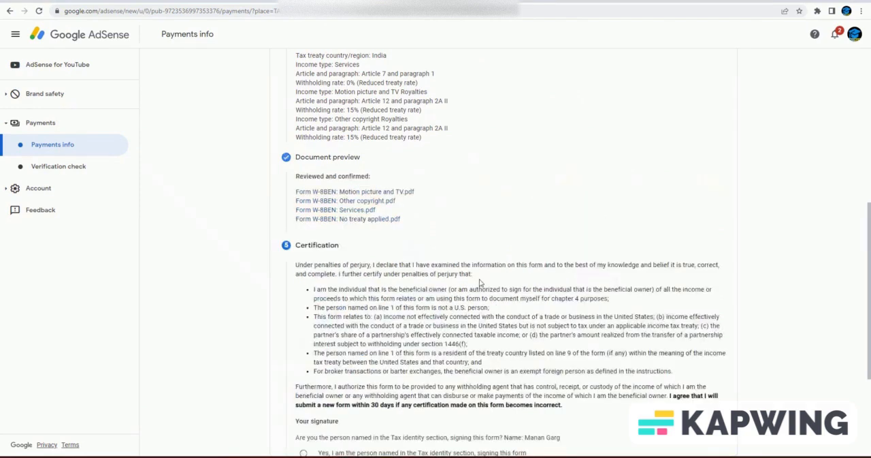
# - Certify the form as the person named in the Tax identity section, sign with the full legal name and continue
pyautogui.scroll(-3, 480, 282)
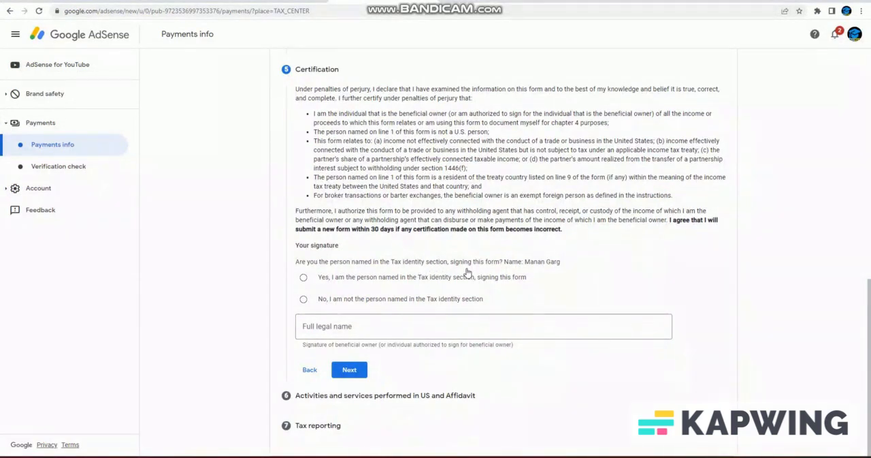
pyautogui.click(305, 279)
pyautogui.click(359, 333)
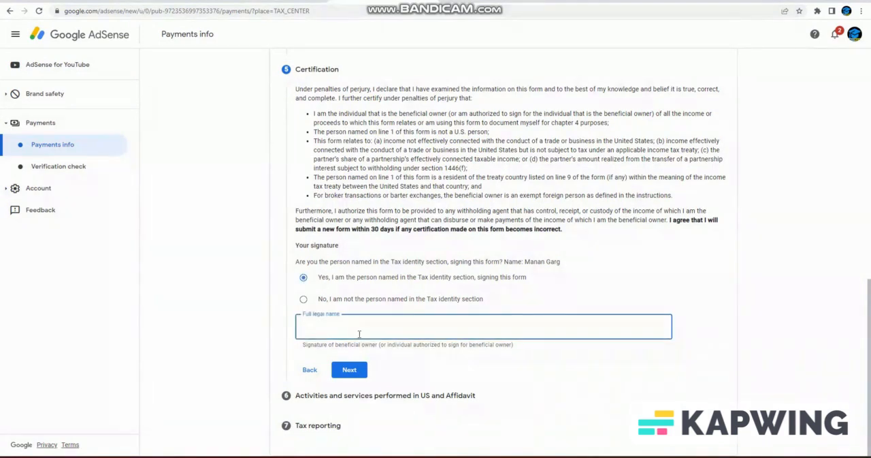
pyautogui.write('manan Ga')
pyautogui.click(353, 370)
pyautogui.click(353, 370)
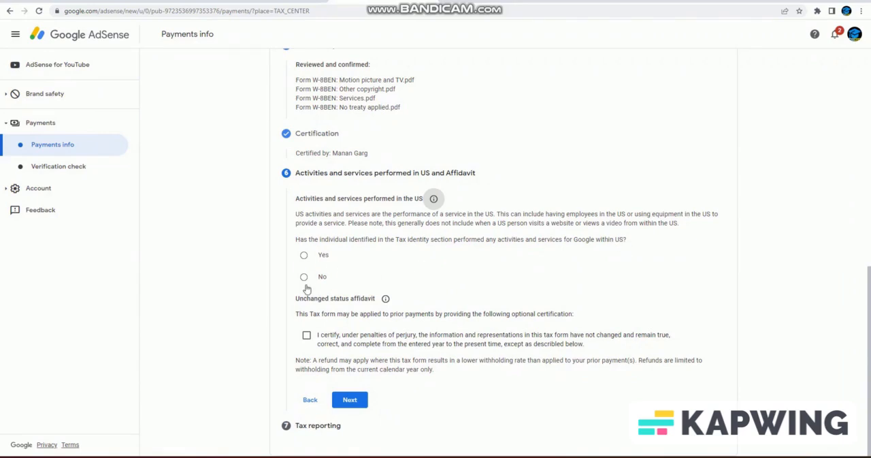
# - Answer No to activities performed within the US, certify that services are performed solely outside the US, and continue to Tax reporting
pyautogui.click(305, 277)
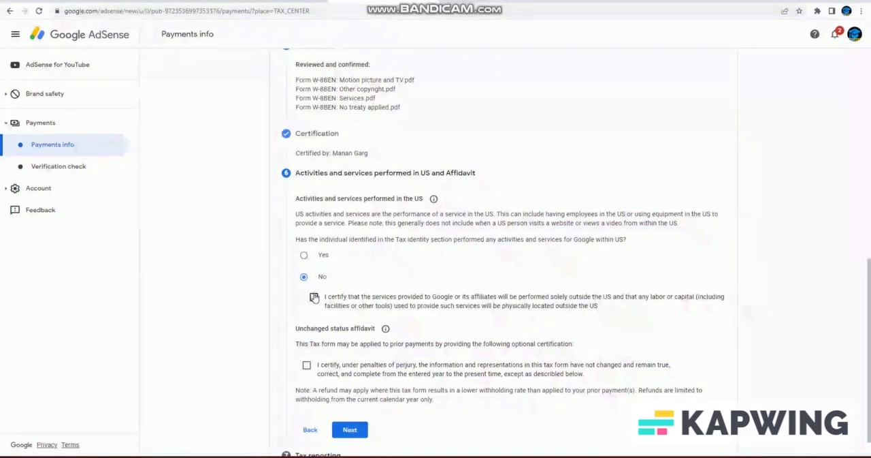
pyautogui.click(313, 298)
pyautogui.scroll(-1, 315, 299)
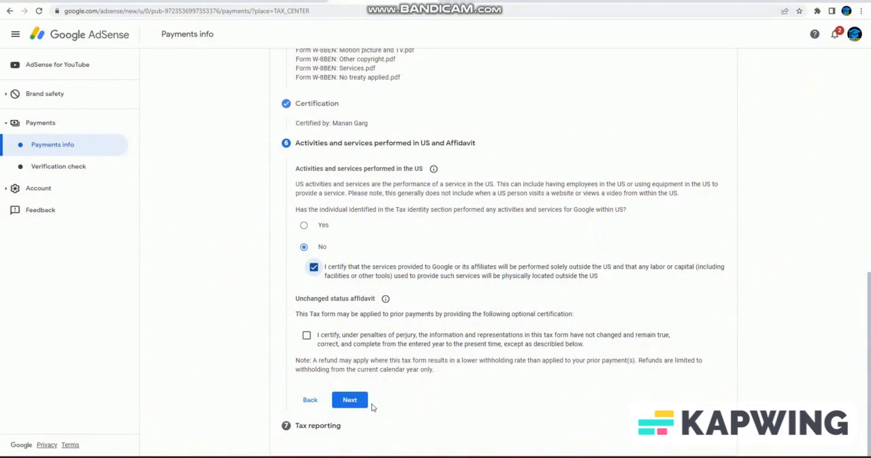
pyautogui.click(351, 402)
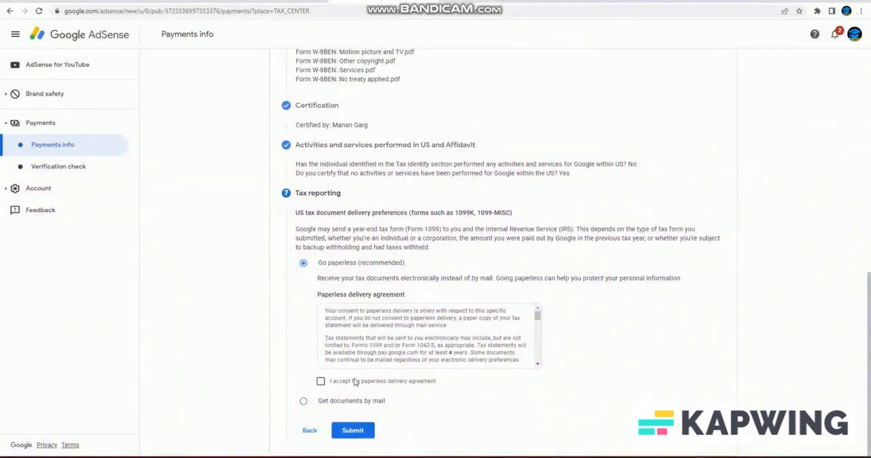
# - Accept the paperless delivery agreement for US tax documents and submit the tax form
pyautogui.click(321, 382)
pyautogui.scroll(-5, 476, 354)
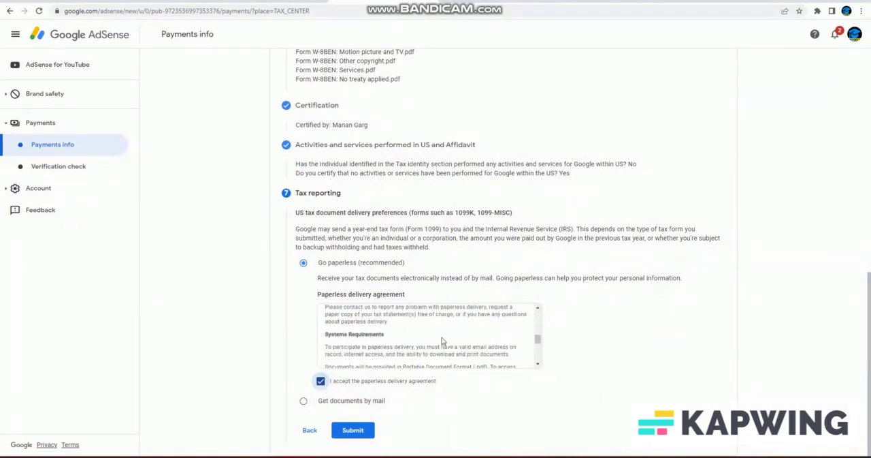
pyautogui.scroll(-3, 443, 340)
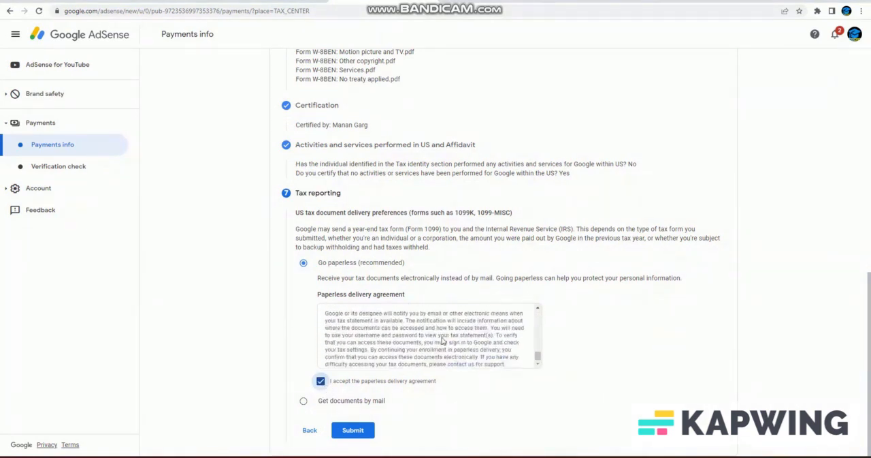
pyautogui.click(364, 431)
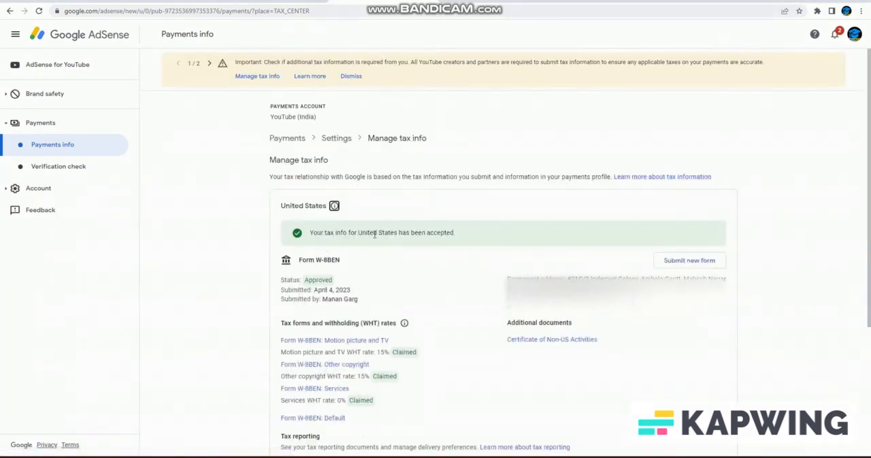
pyautogui.scroll(-1, 451, 283)
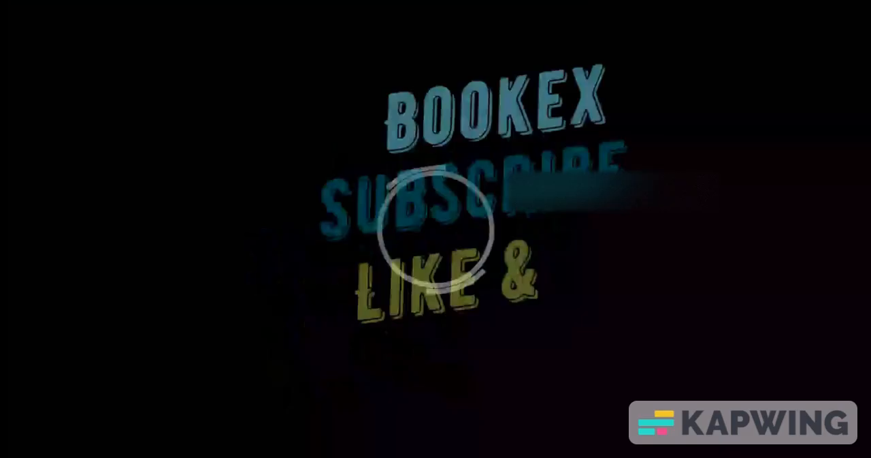